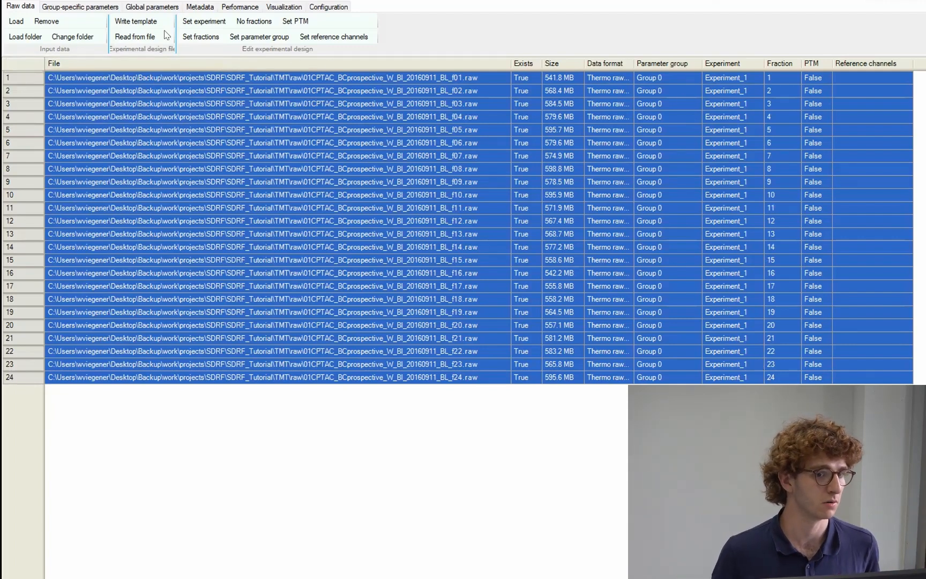
Set the type of parameter group Group 0 to Reporter MS2.
left_click(83, 6)
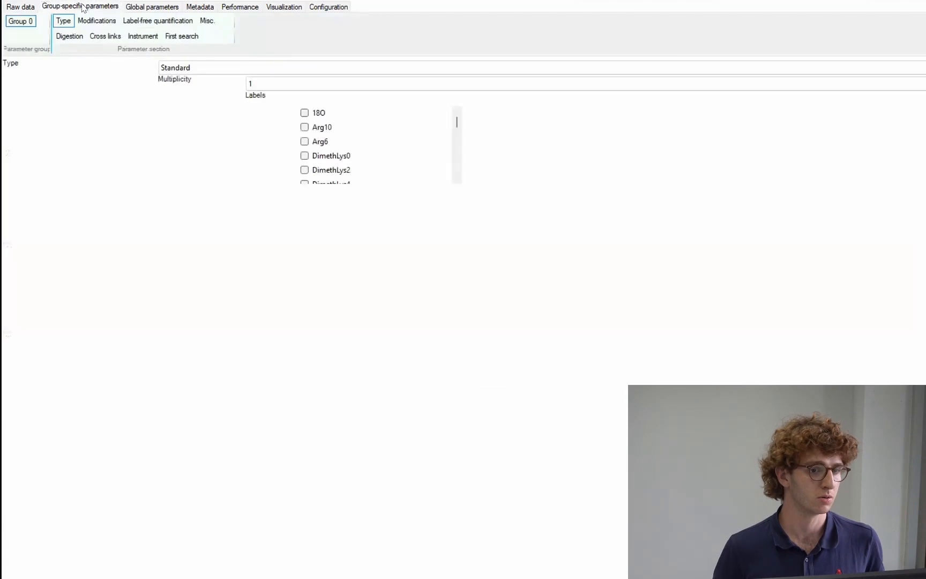
left_click(173, 66)
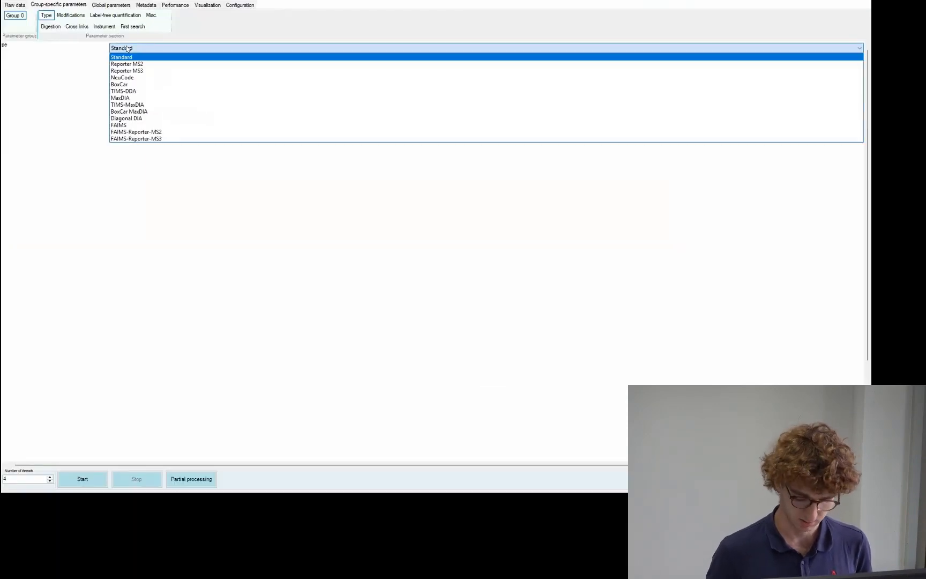
key("Down")
key("Down")
key("Down")
key("Down")
key("Down")
key("Down")
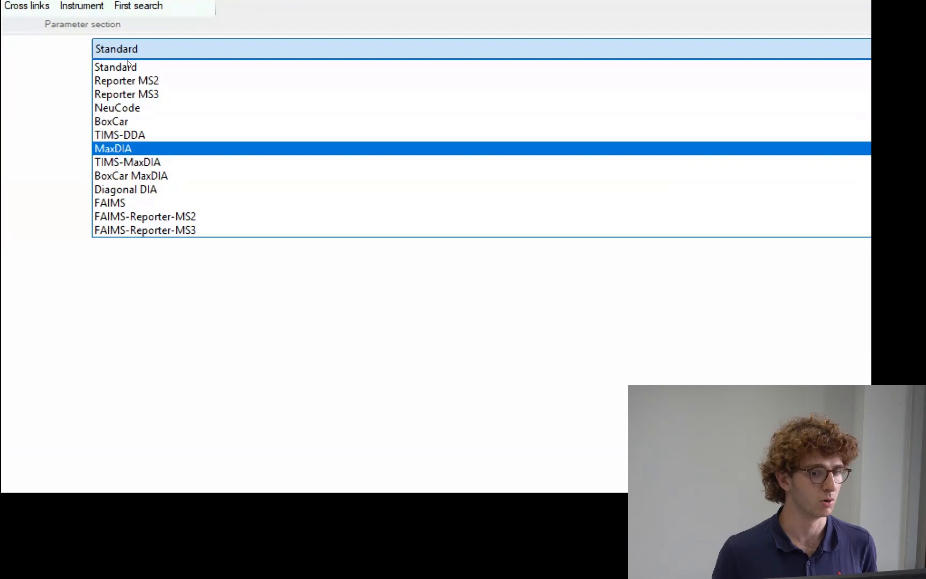
key("Up")
key("Up")
key("Up")
key("Up")
key("Up")
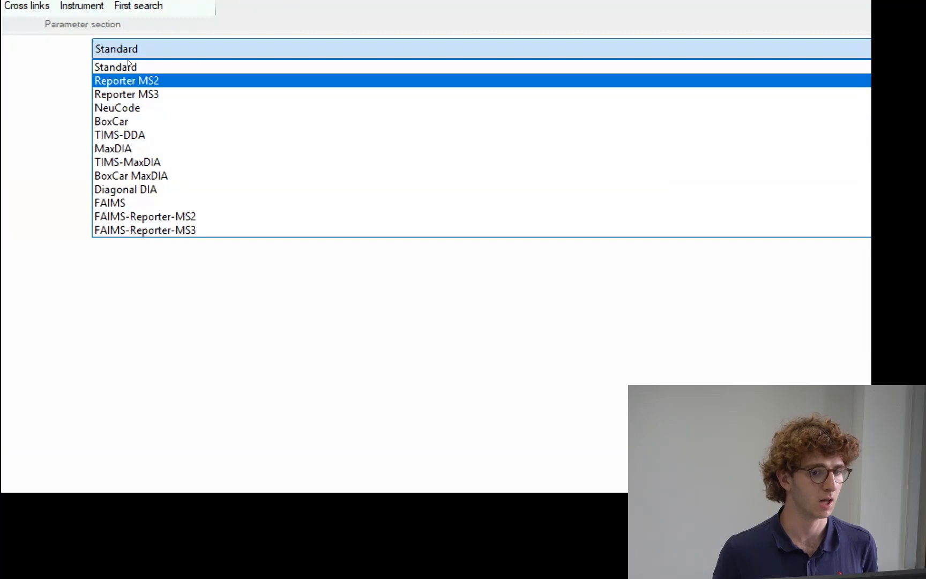
key("Return")
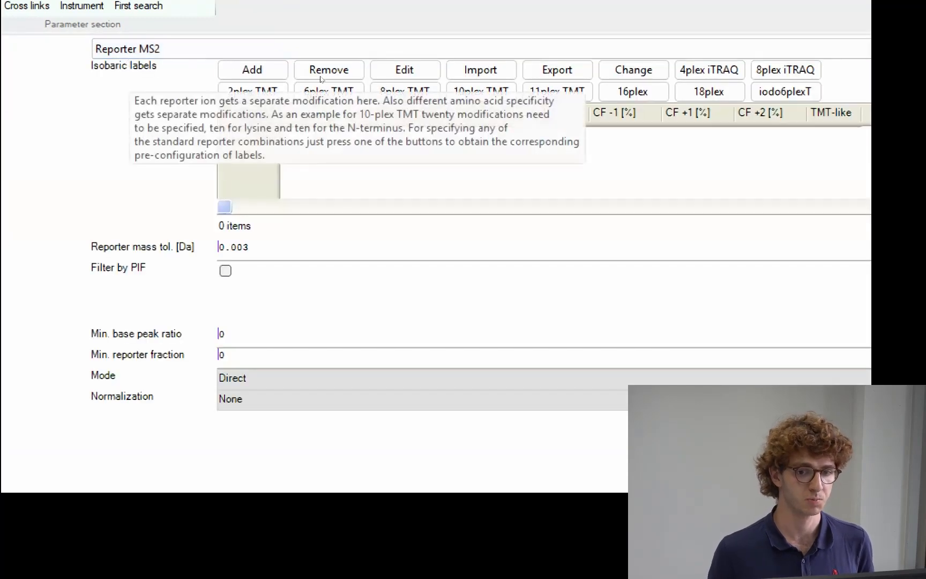
Fill the isobaric labels table with the predefined 10plex TMT label set.
key("space")
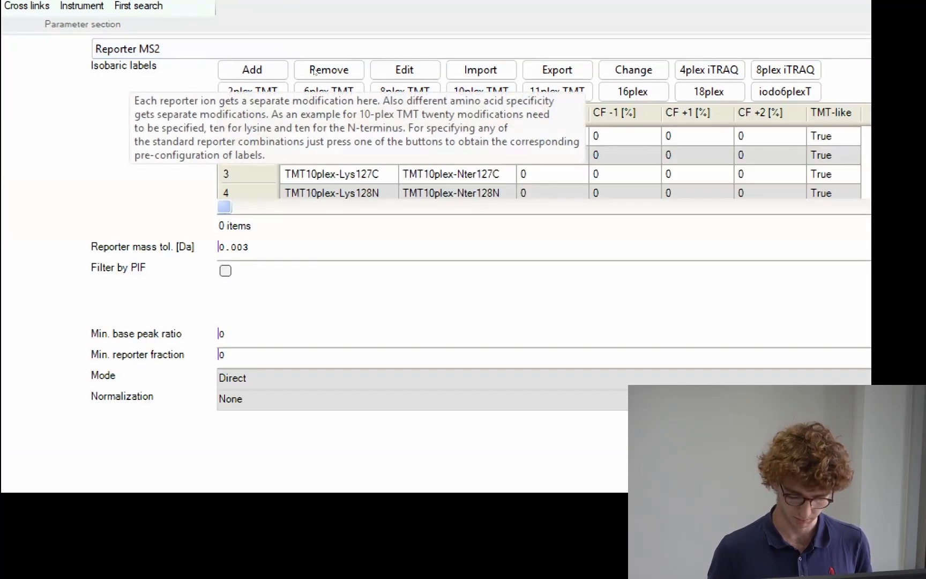
left_click(316, 174)
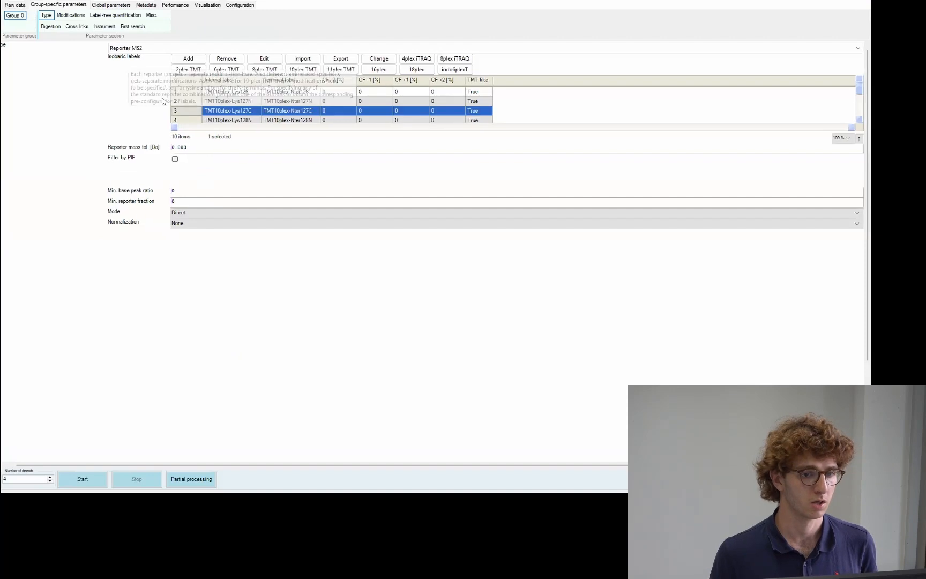
mouse_move(150, 101)
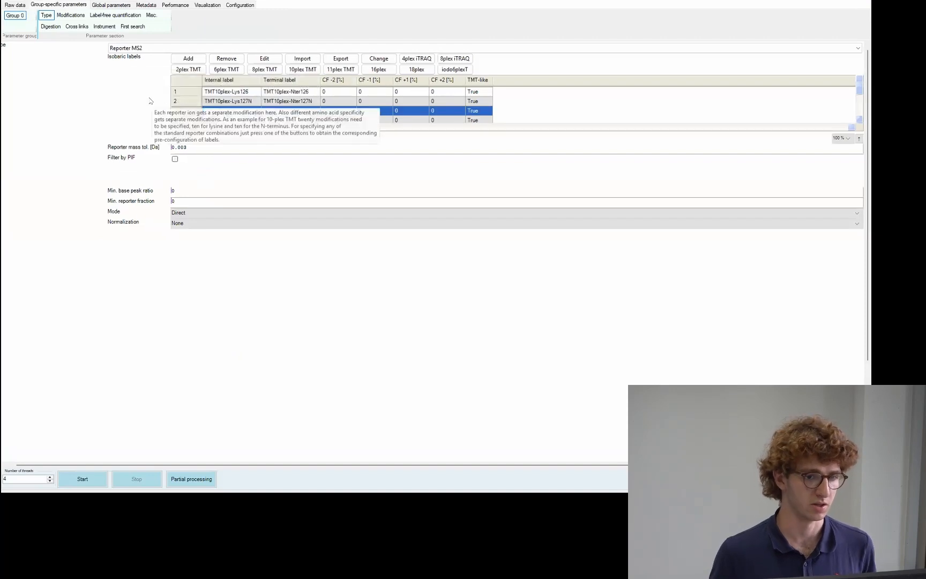
Add UP000005640_9606.fasta and UP000005640_9606_additional.fasta as FASTA files in the global sequence parameters.
left_click(111, 5)
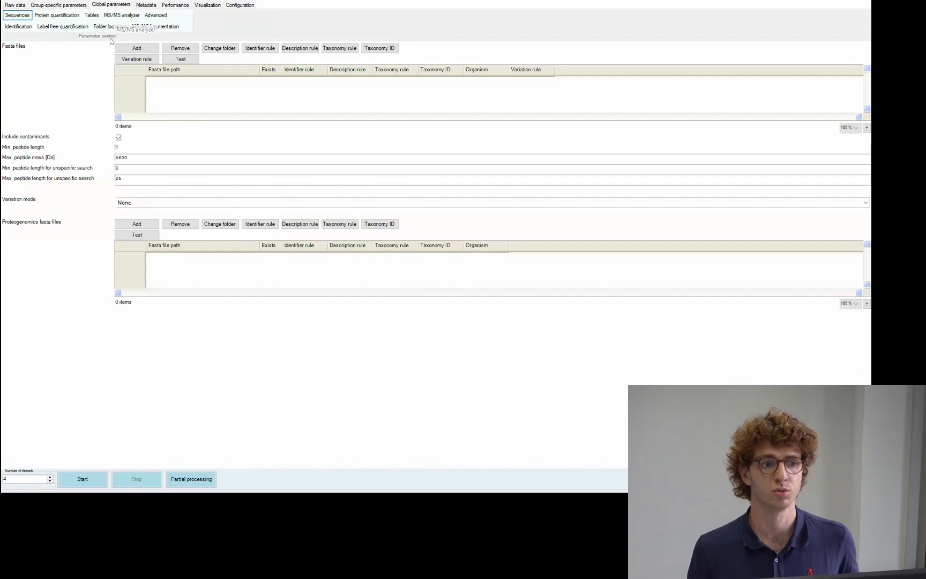
left_click(129, 54)
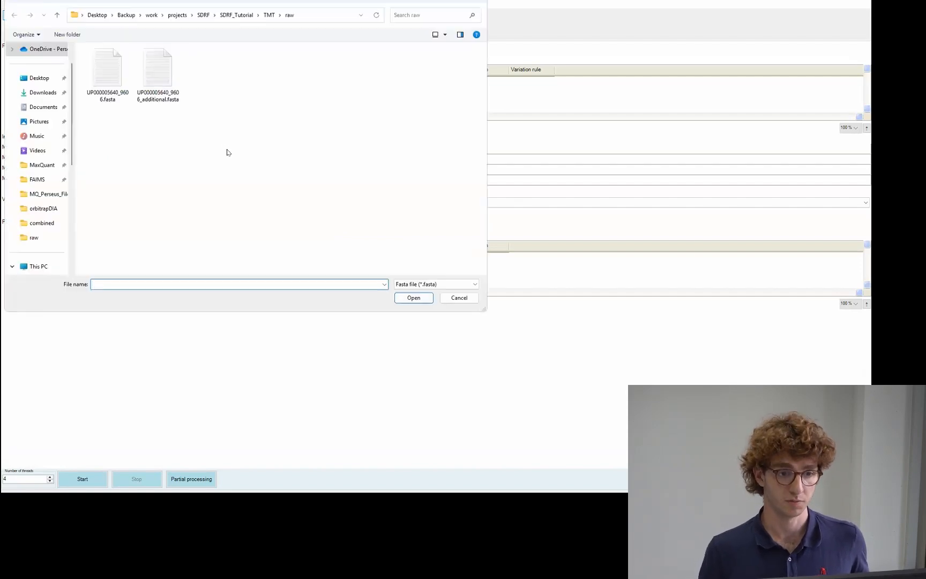
left_click_drag(227, 152, 86, 47)
left_click(403, 299)
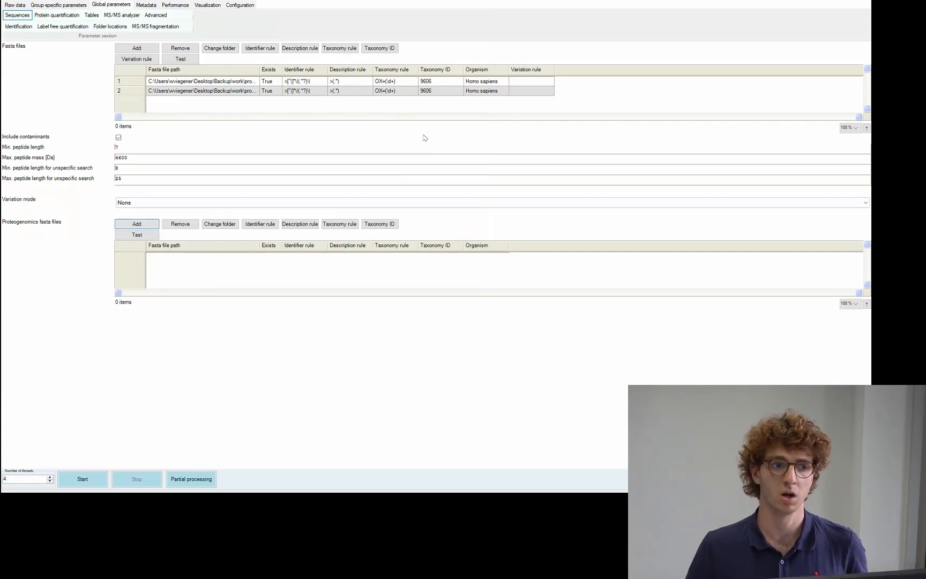
Refresh the metadata table to populate it from the experiment settings, and review its sample columns.
left_click(134, 5)
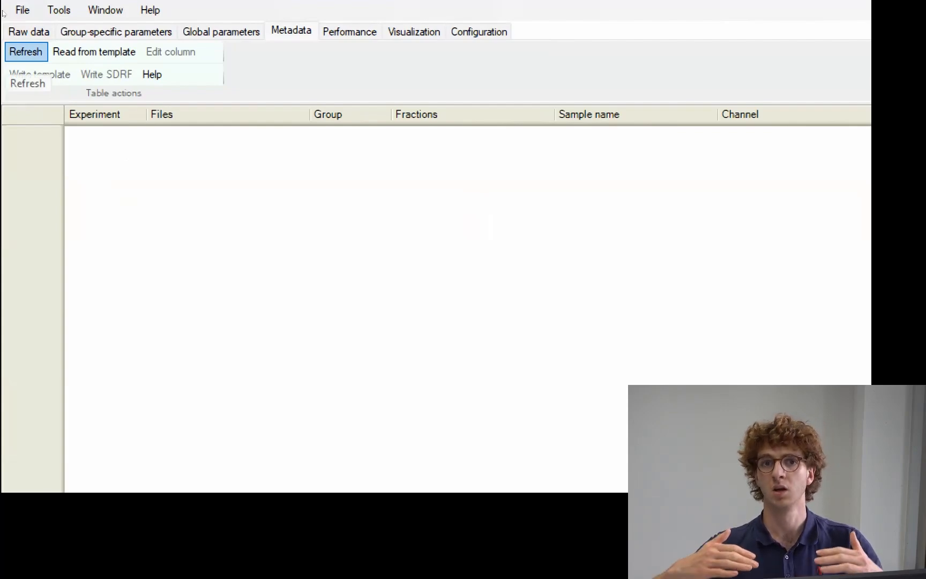
left_click(24, 52)
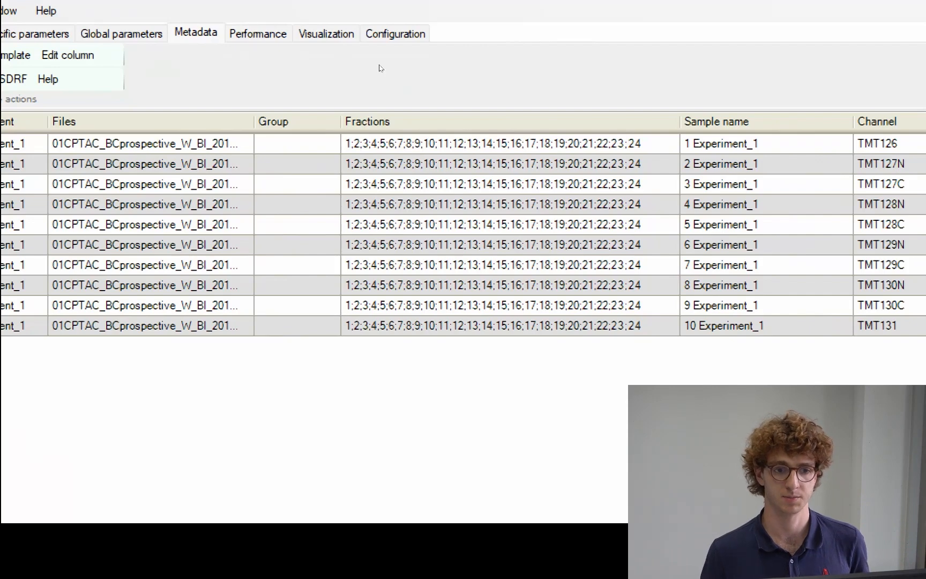
key("Down")
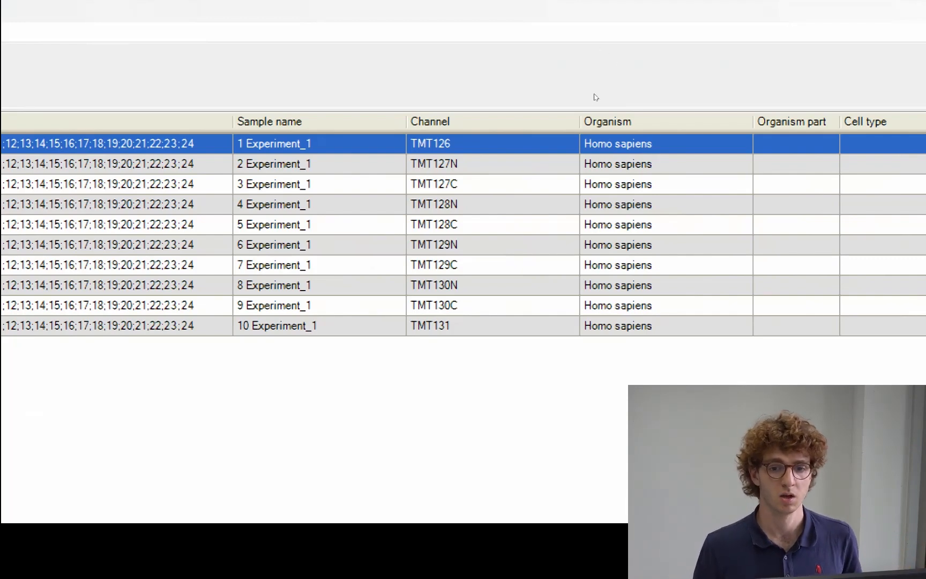
scroll(672, 114, "right", 5)
scroll(839, 112, "right", 5)
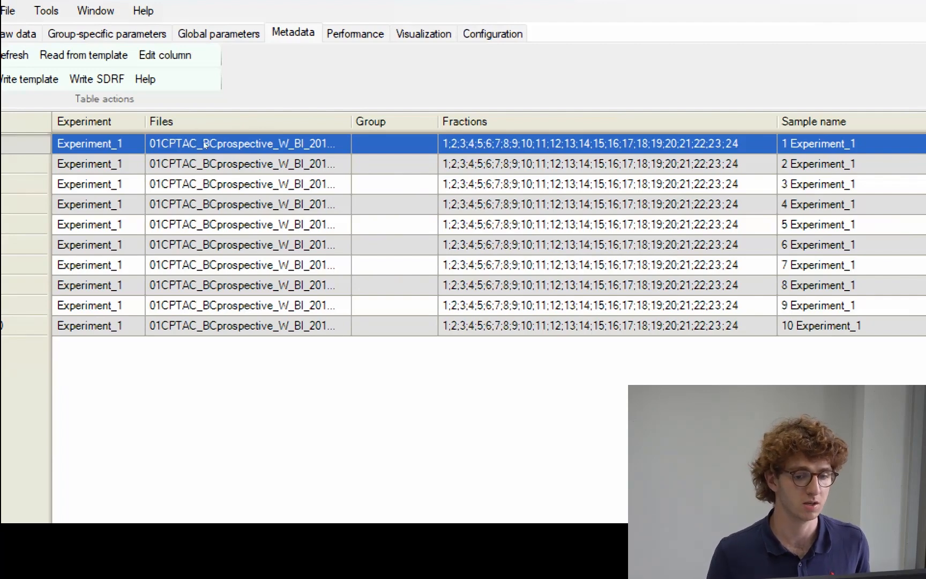
Set the Group column to 1 for all ten samples in the metadata table.
key("ctrl+a")
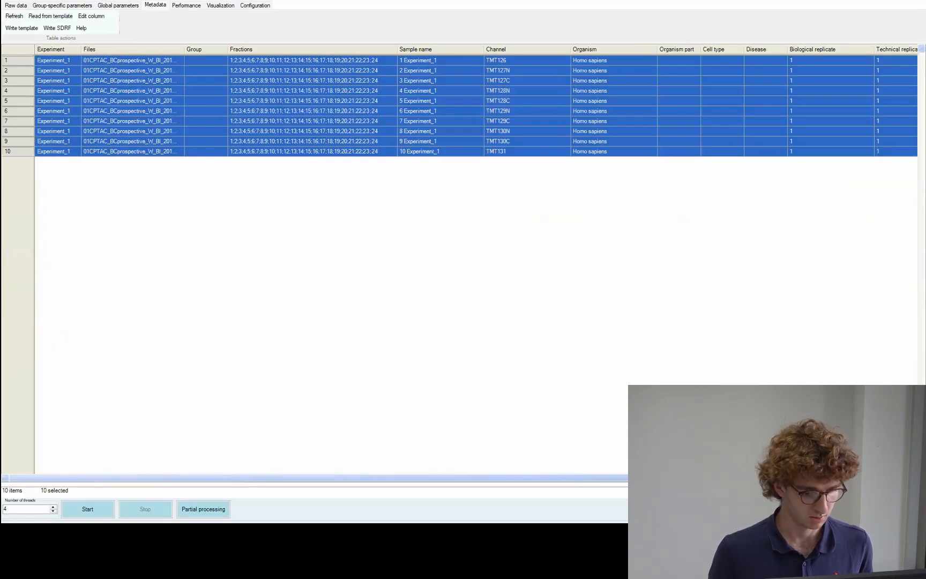
left_click(91, 16)
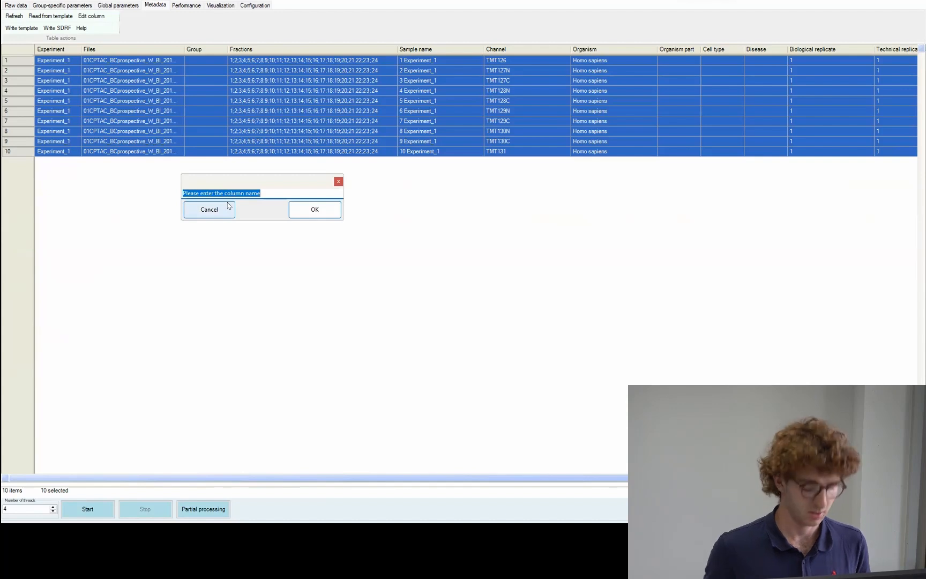
type("Grou")
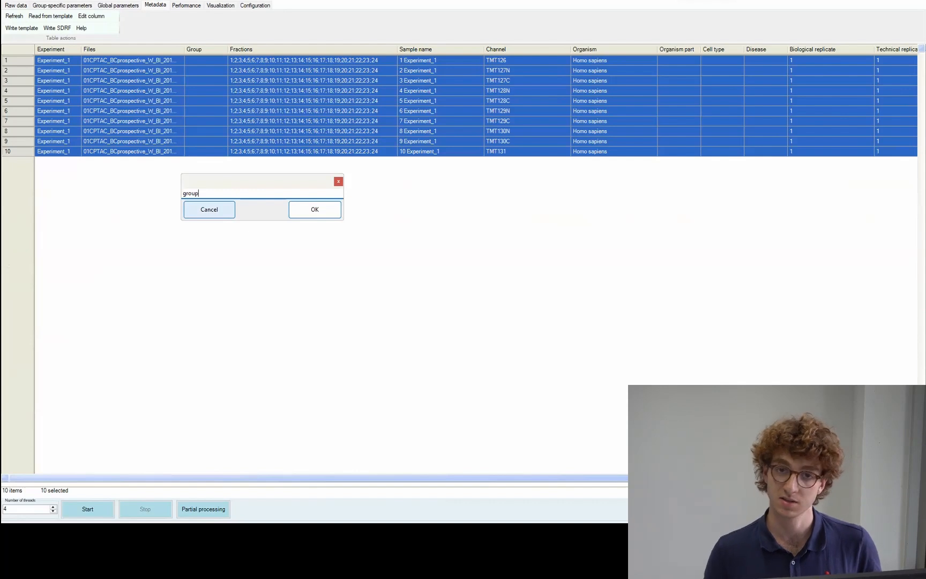
key("Return")
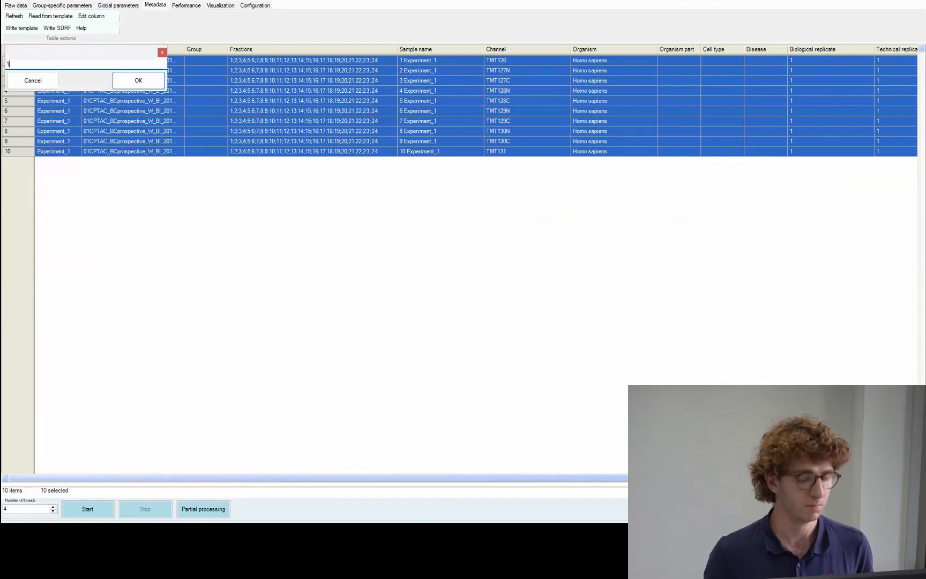
key("Return")
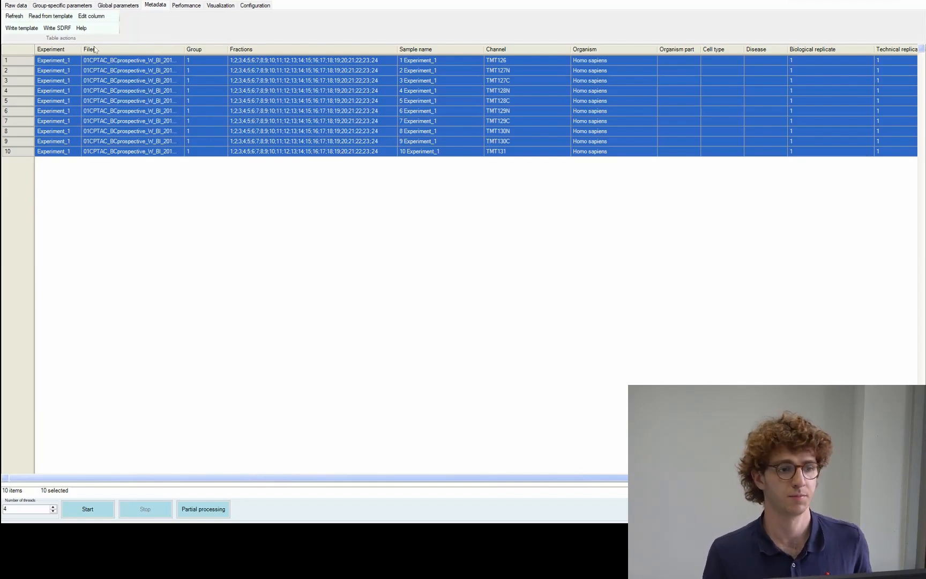
Write the completed metadata table to an SDRF file.
left_click(58, 29)
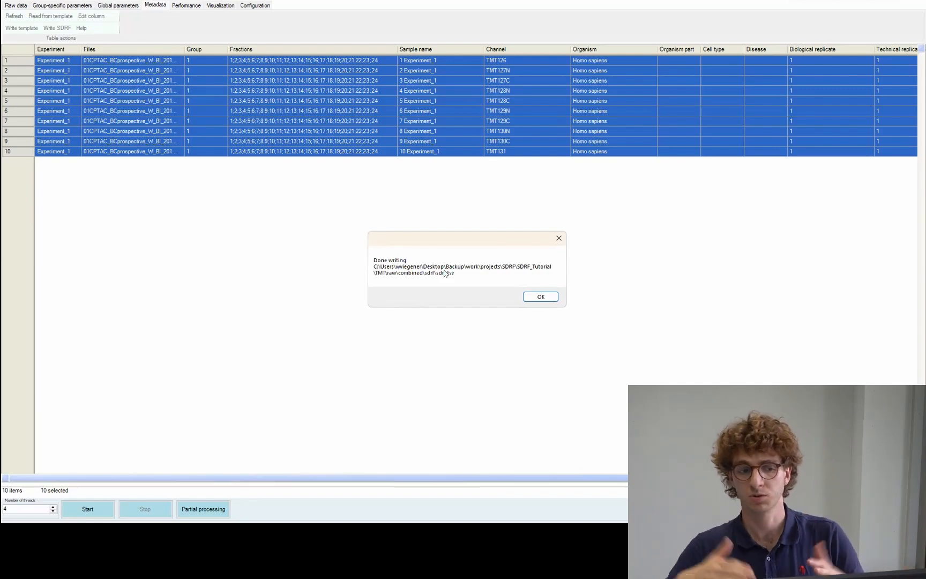
left_click(529, 298)
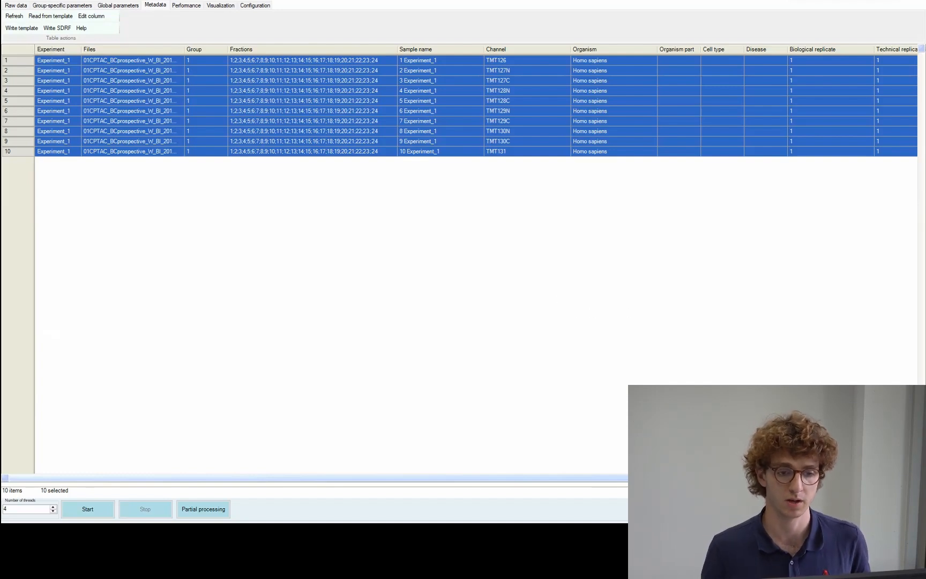
Switch to Perseus and choose proteinGroups.txt from the MQ_Perseus_Files folder for a generic matrix upload.
key("alt+Tab")
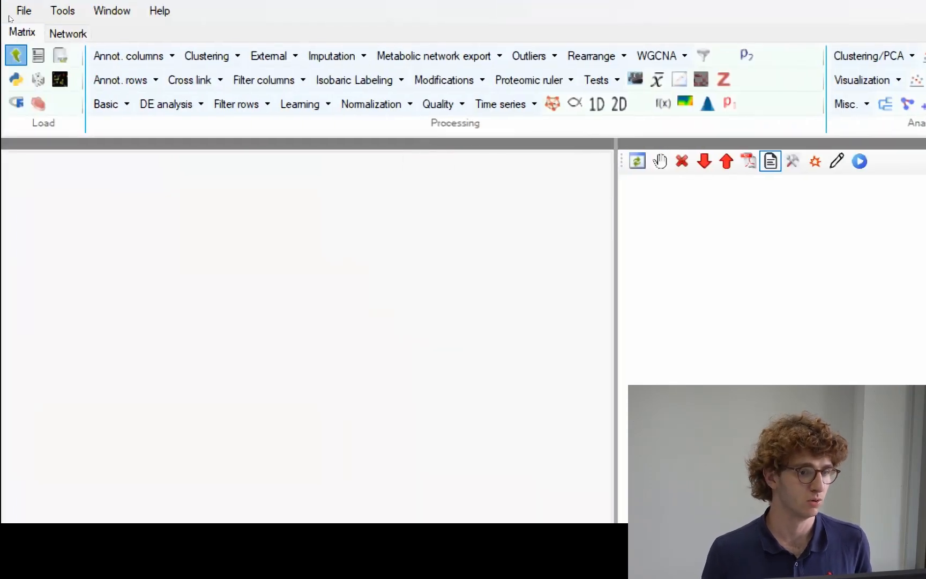
left_click(17, 55)
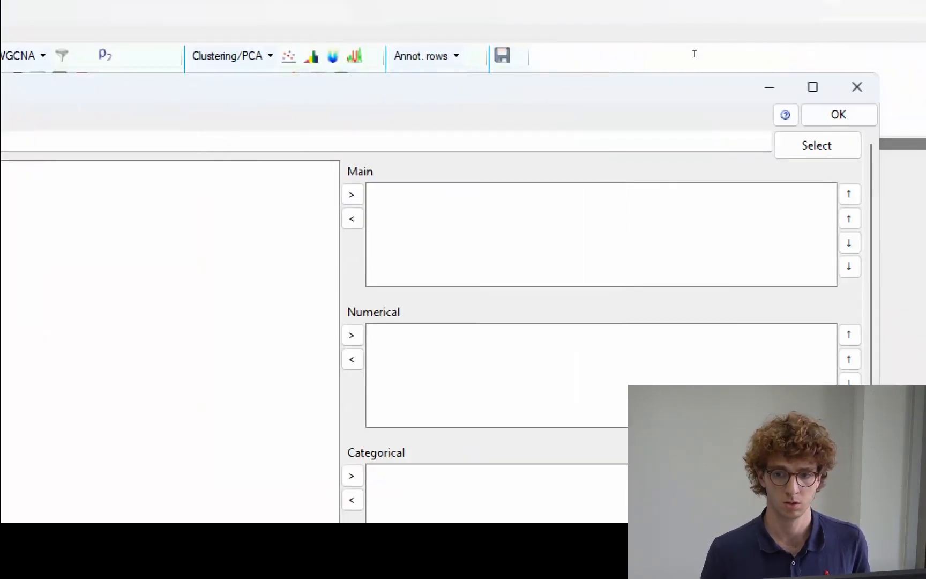
left_click(816, 145)
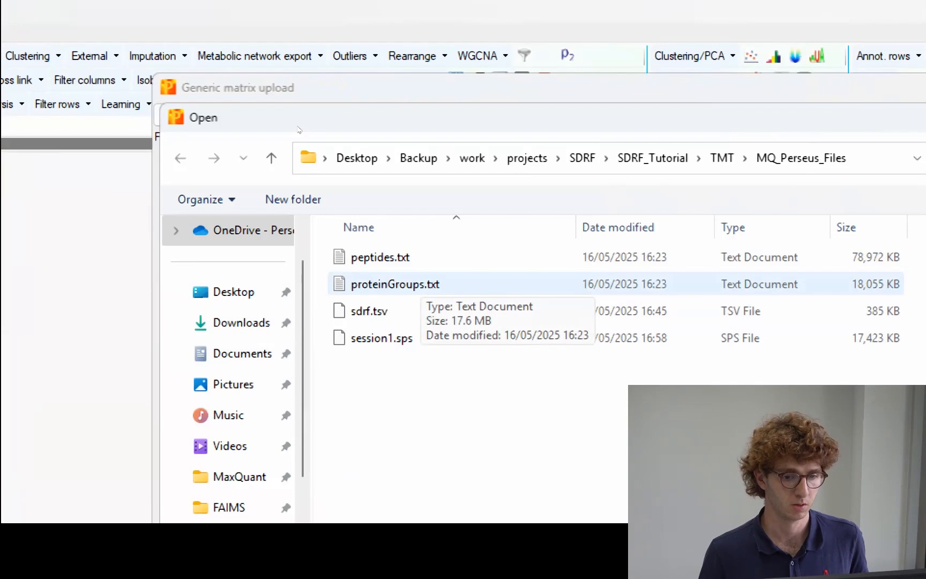
double_click(419, 284)
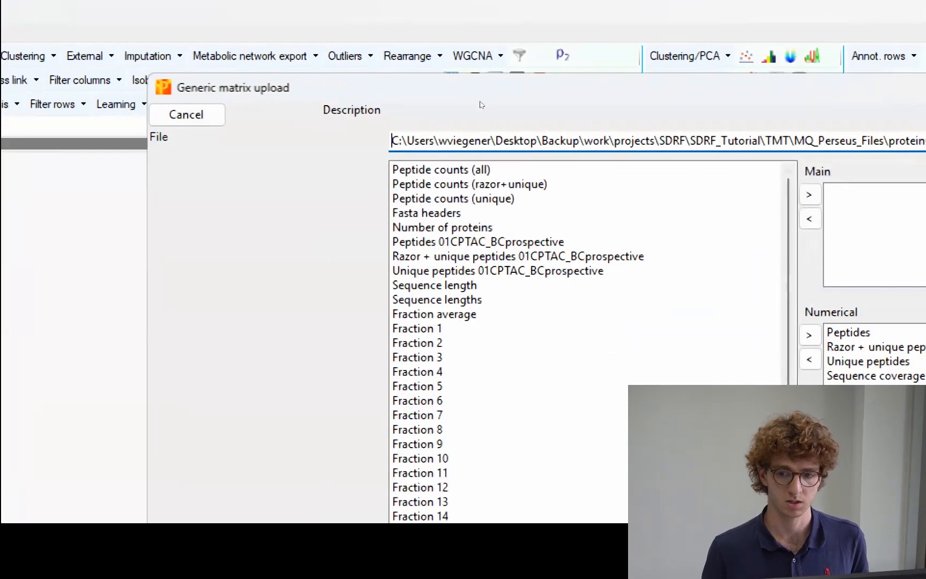
Assign Reporter intensity 1 to 10 of 01CPTAC_BCprospective as main columns and upload the matrix.
scroll(418, 177, "down", 9)
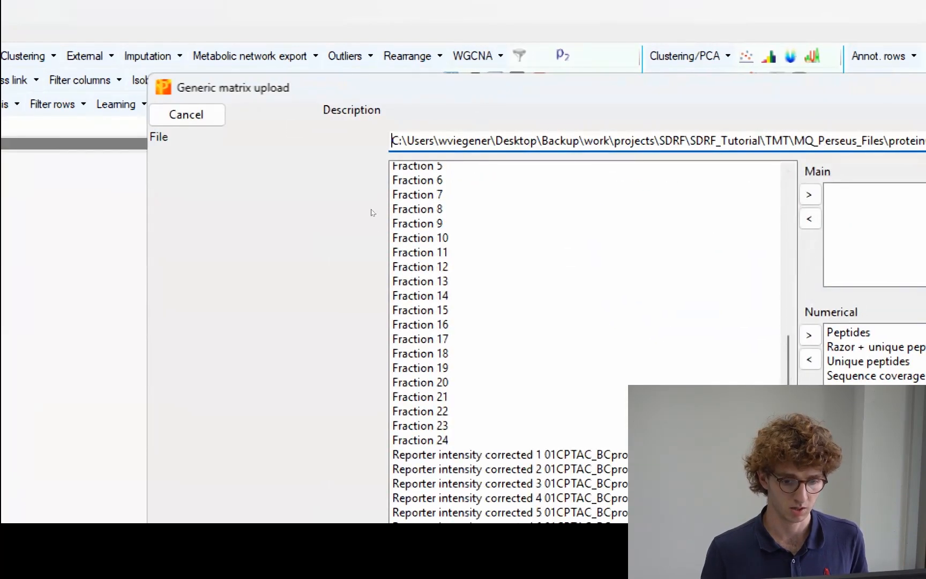
scroll(371, 212, "down", 4)
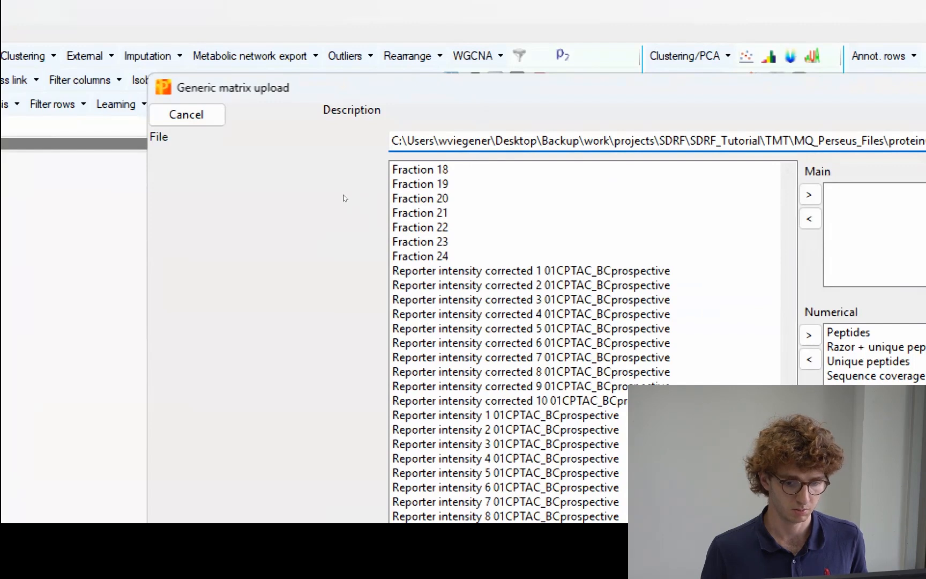
left_click(506, 415)
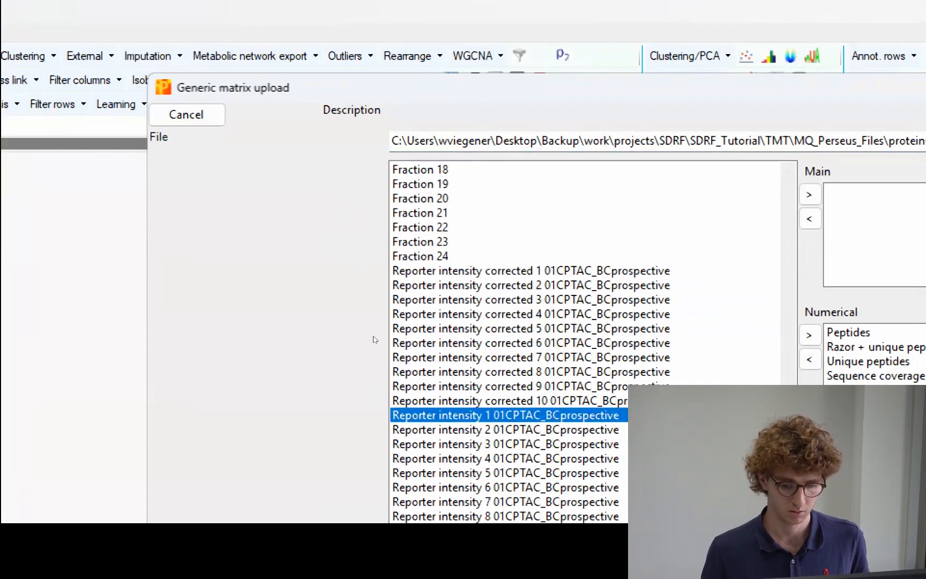
left_click(505, 516, "shift")
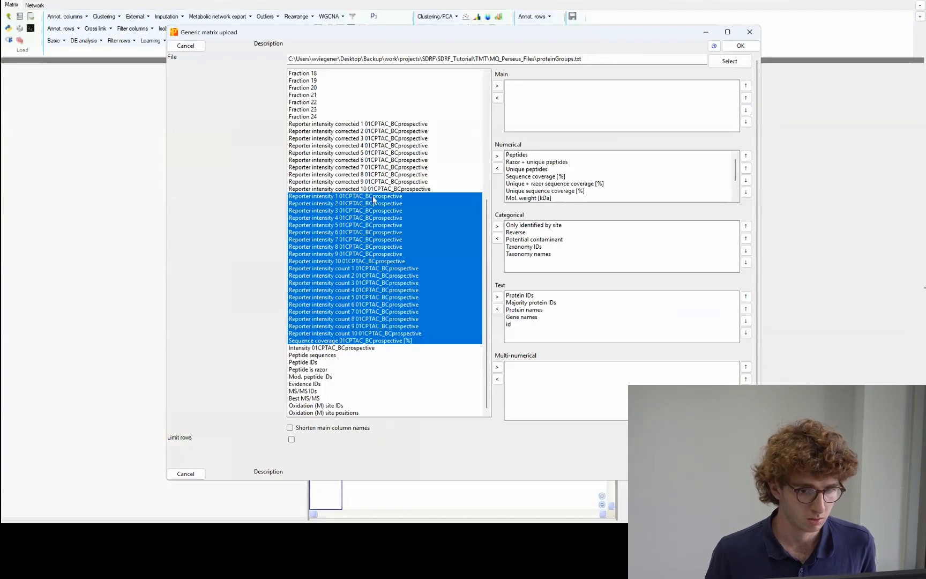
left_click(373, 199)
left_click(337, 261, "shift")
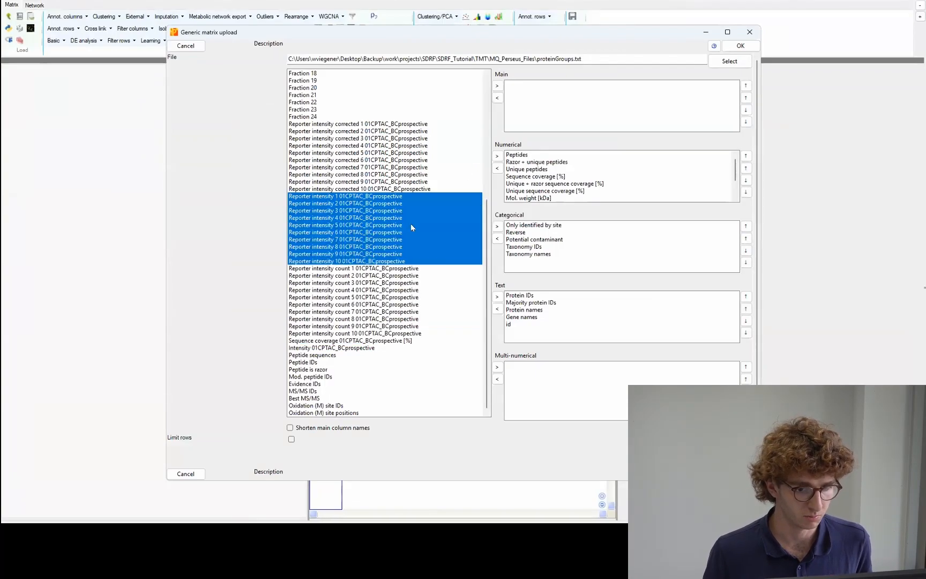
left_click(497, 86)
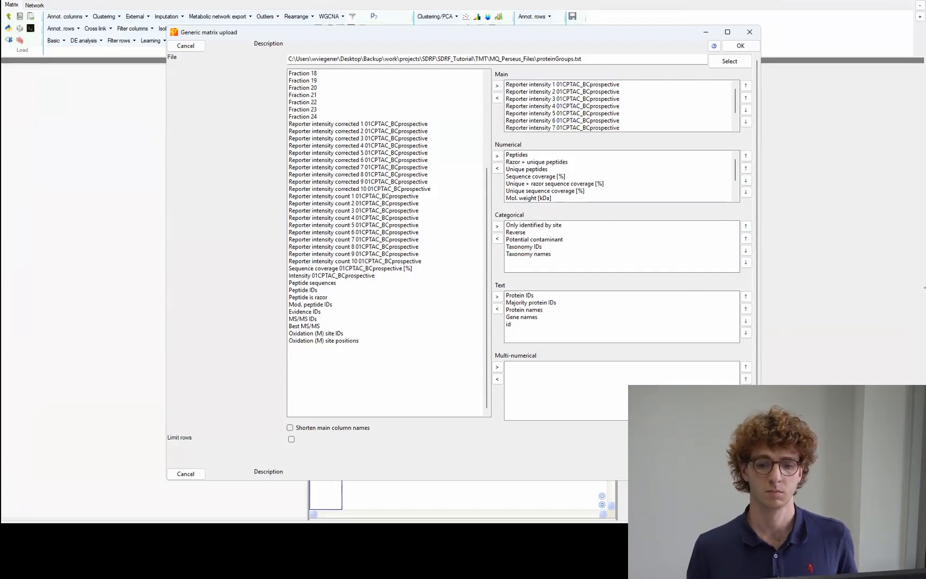
left_click(741, 474)
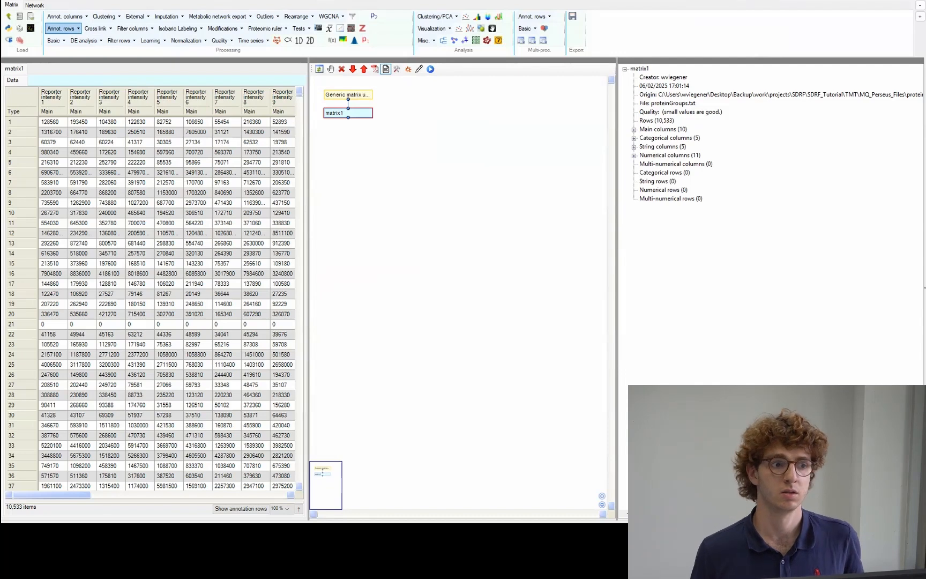
Annotate the matrix with Read SDRF using sdrf.tsv from MQ_Perseus_Files, and widen the Reporter intensity 1 column to show its annotations.
left_click(63, 28)
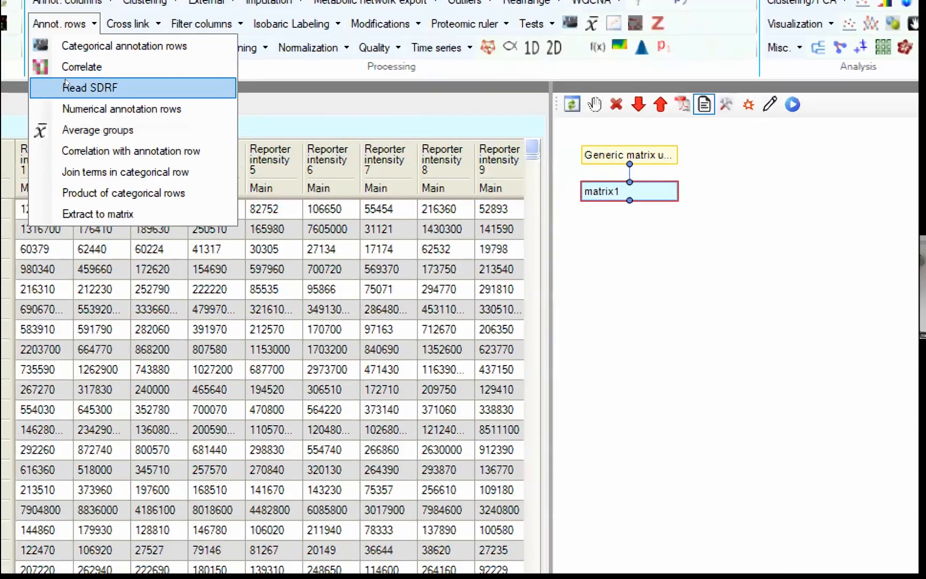
left_click(65, 86)
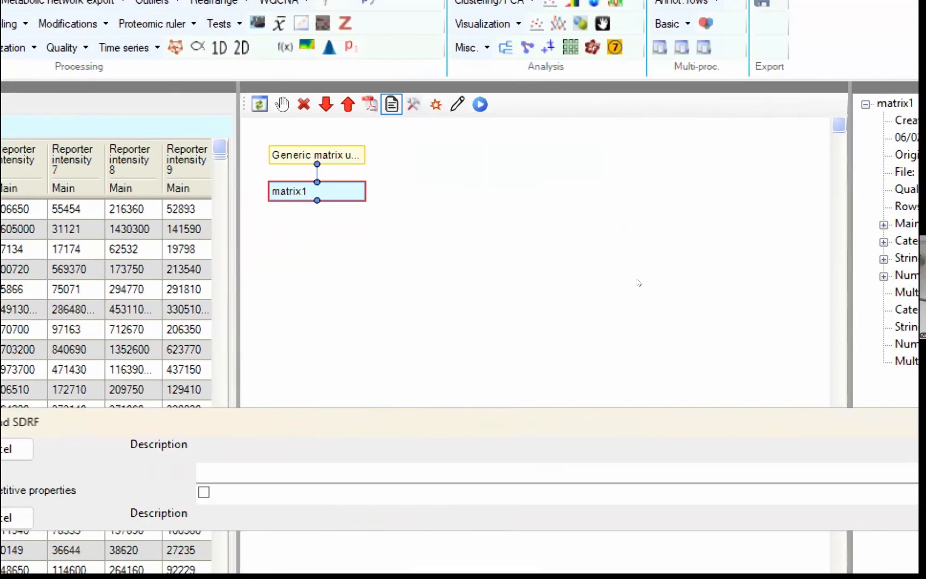
left_click(763, 472)
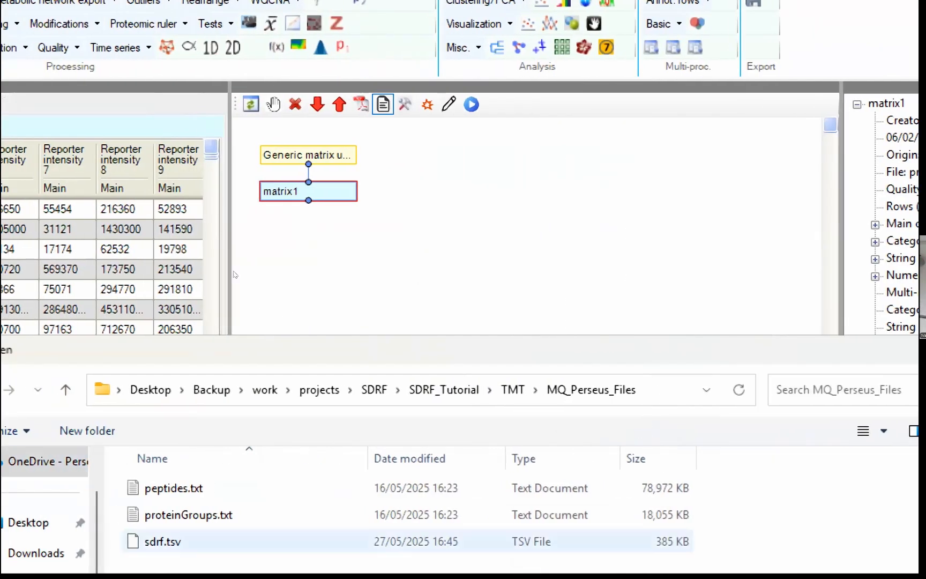
key("Return")
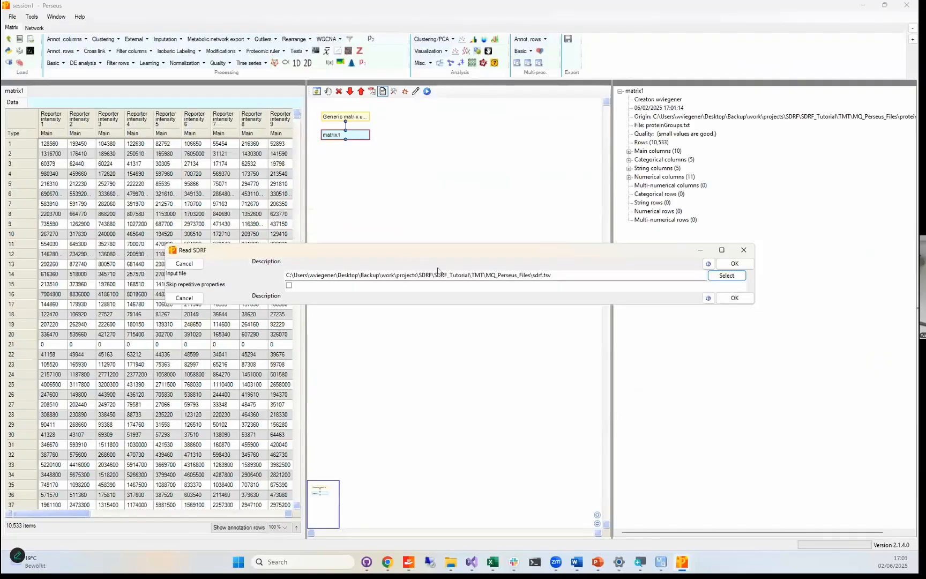
left_click(735, 298)
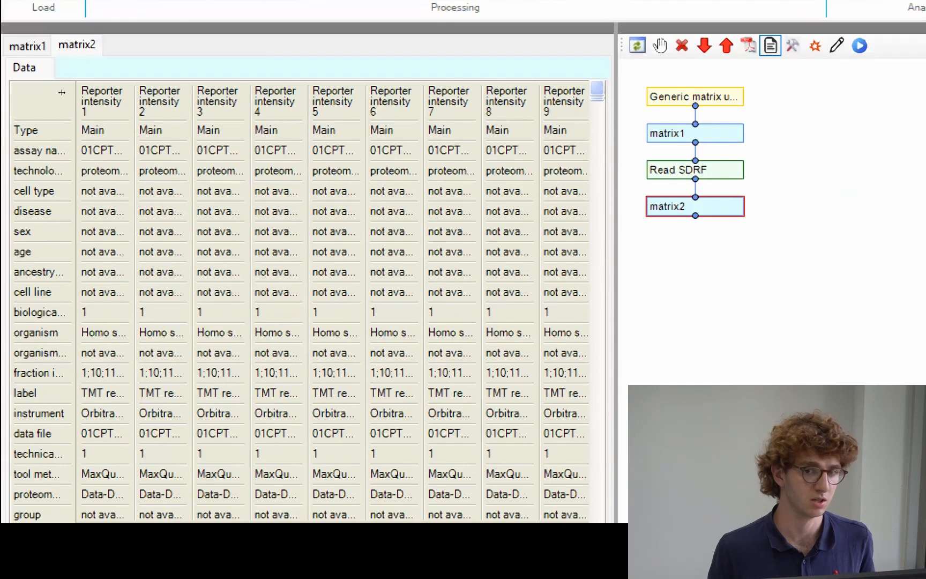
left_click_drag(134, 99, 436, 123)
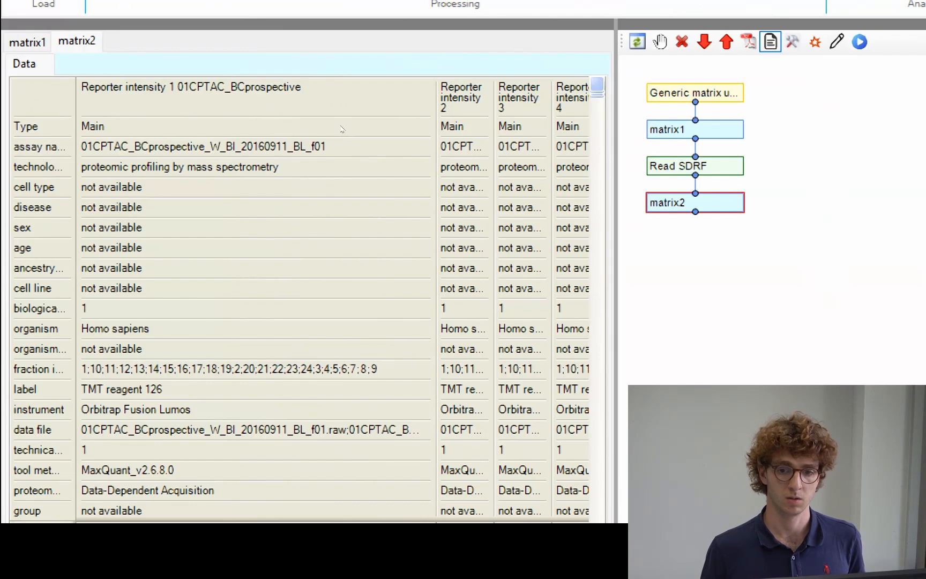
Enable Skip repetitive properties for the Read SDRF activity, recalculate the workflow, and widen the Reporter intensity 1 column to show its label.
key("Up")
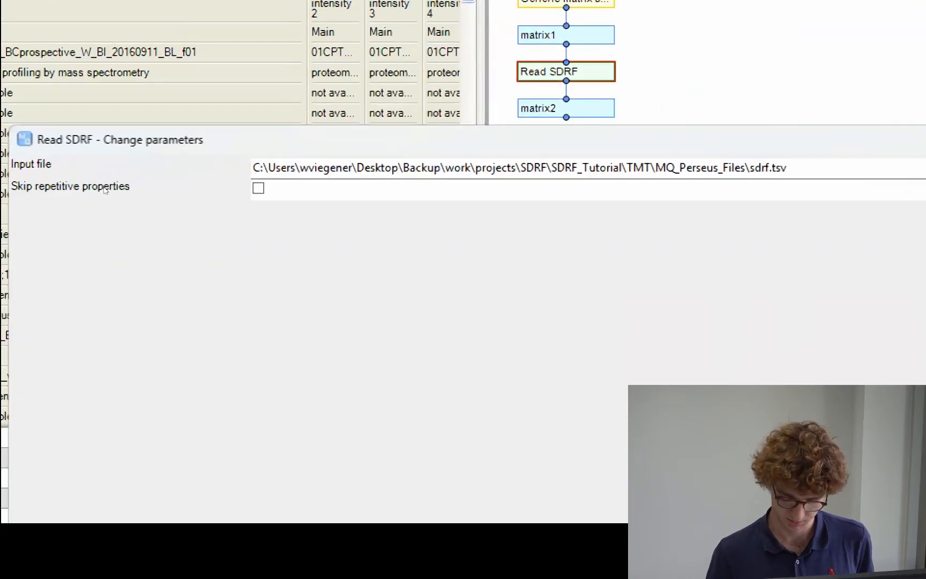
left_click(258, 187)
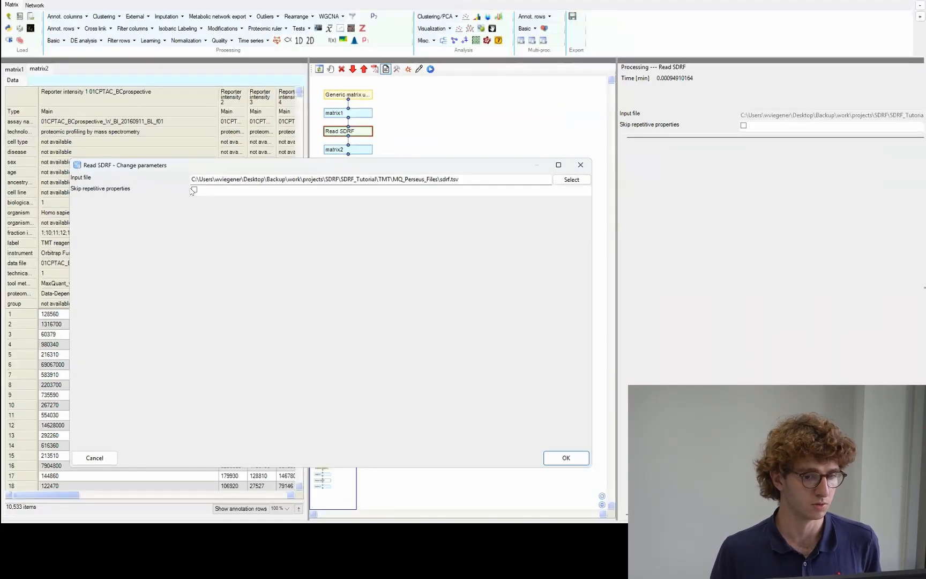
left_click(545, 460)
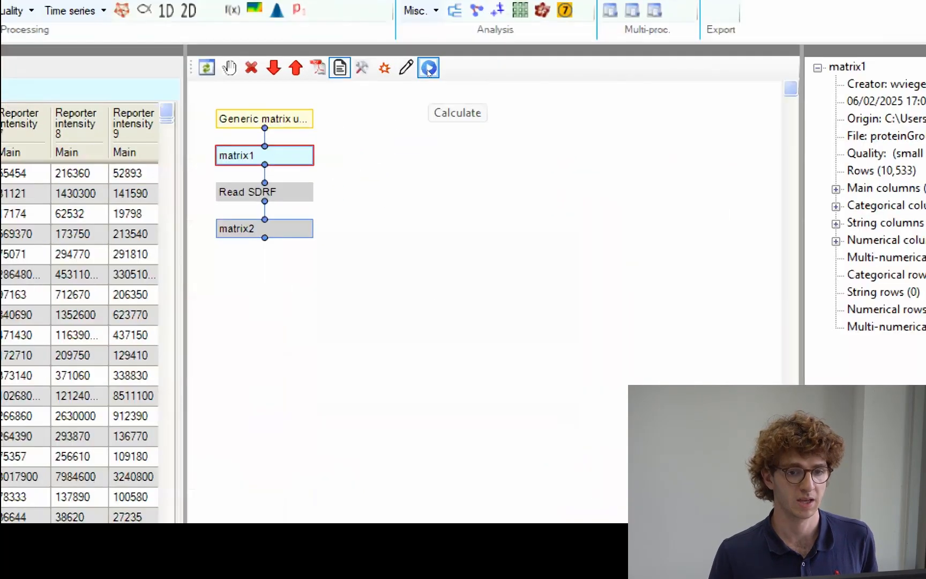
left_click(430, 69)
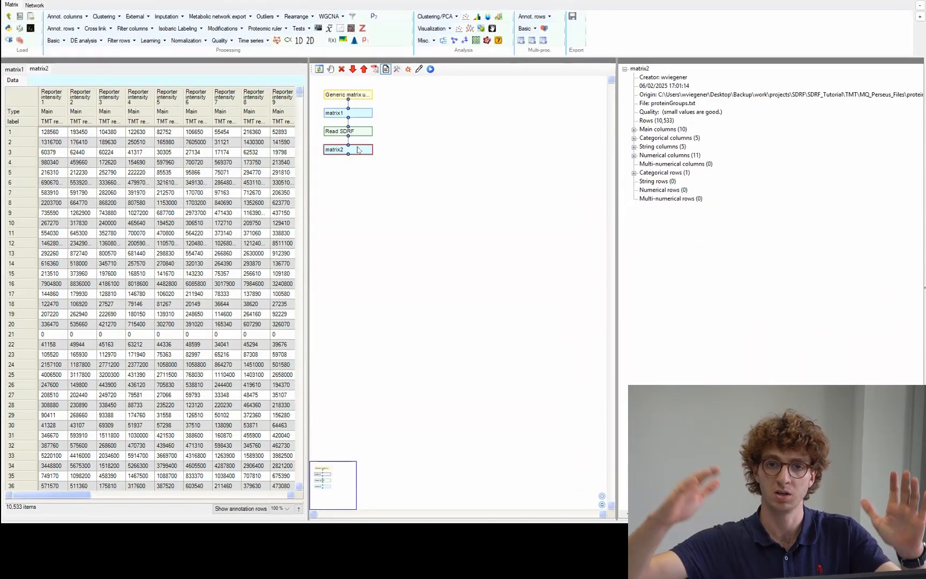
double_click(68, 96)
left_click_drag(129, 96, 108, 93)
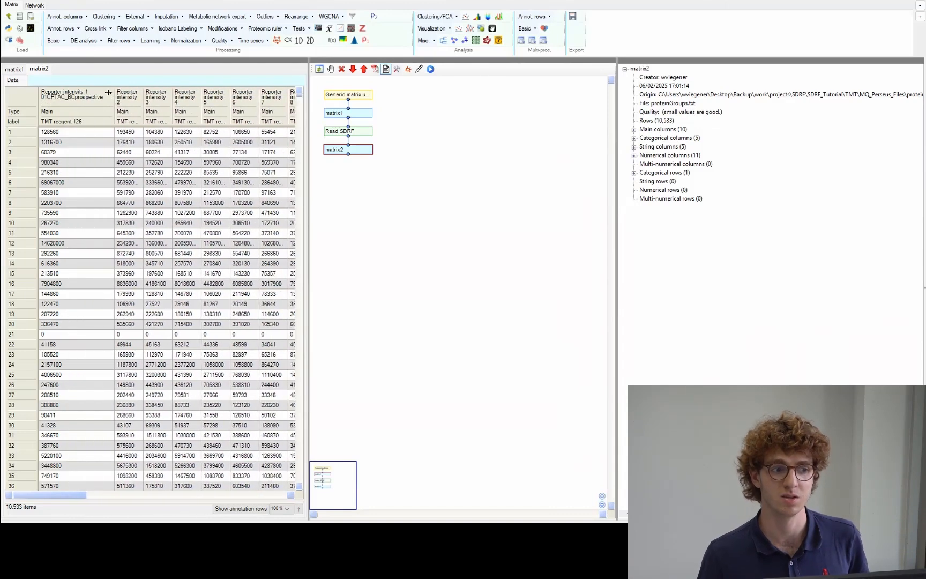